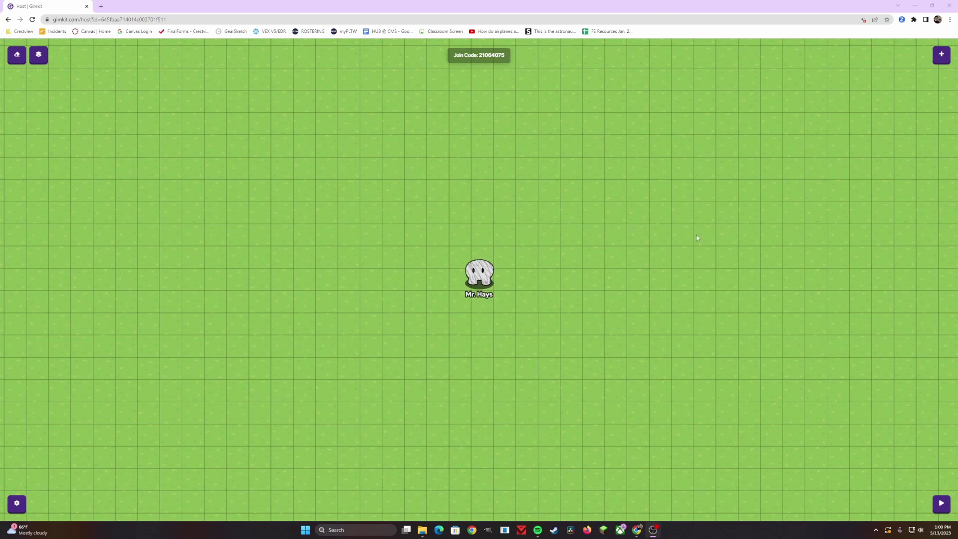
Pick Boardwalk from the Terrain list, set to place as floor rather than wall
click(940, 55)
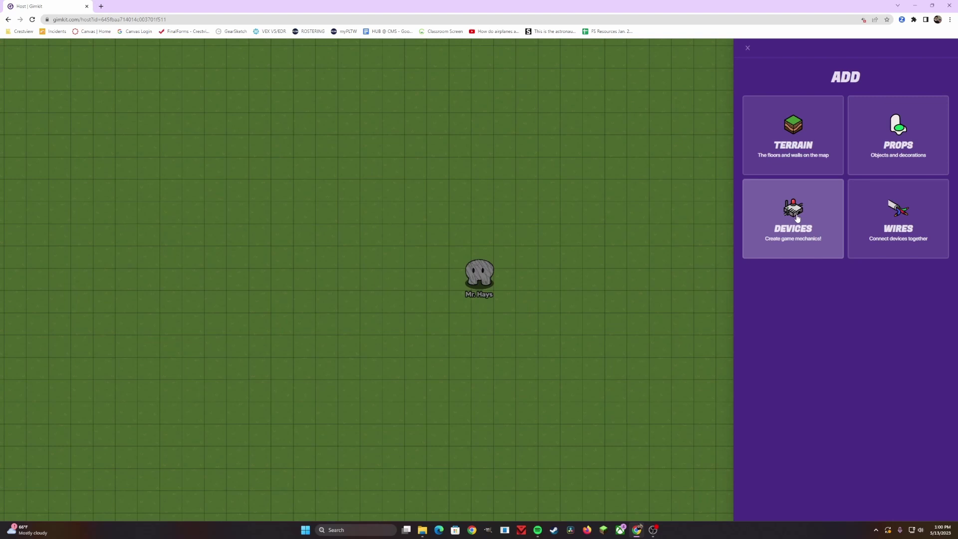
click(793, 157)
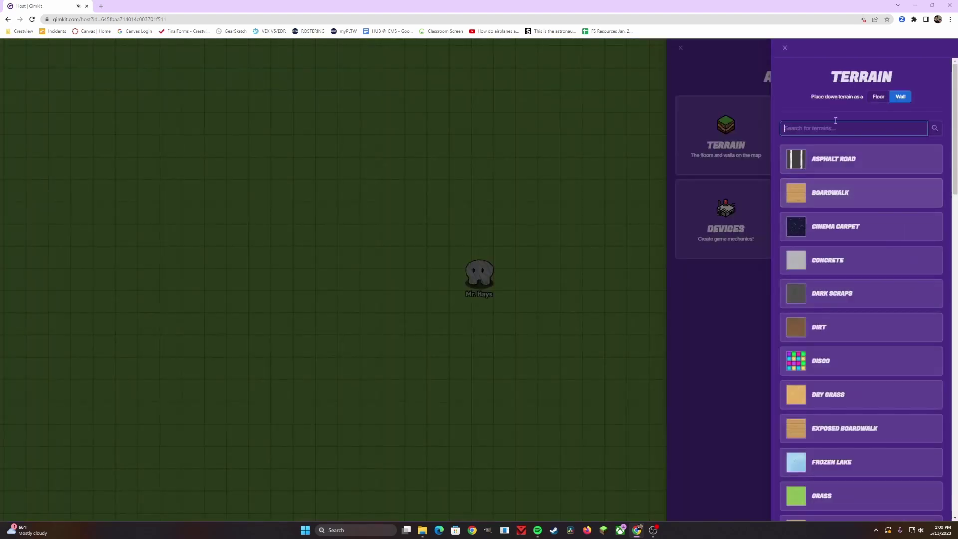
click(878, 98)
click(900, 99)
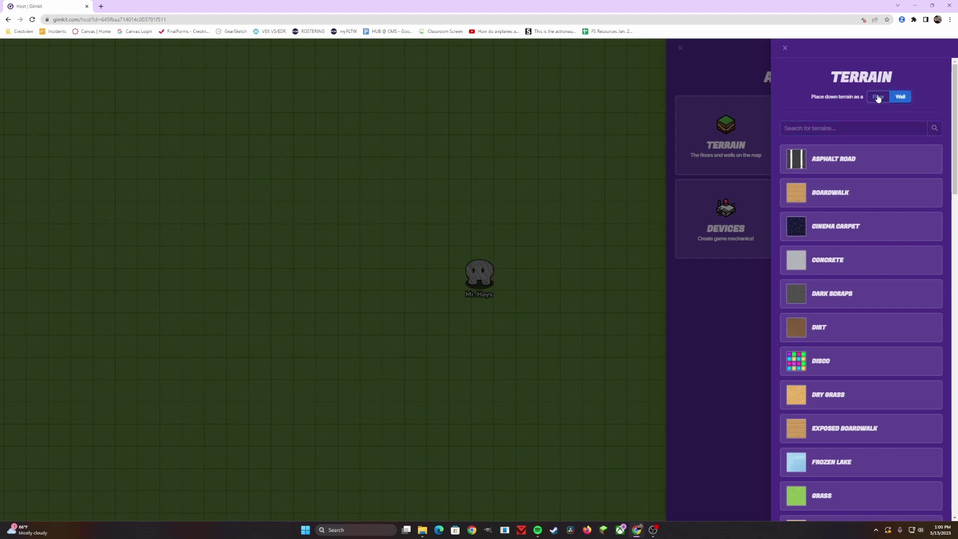
click(878, 98)
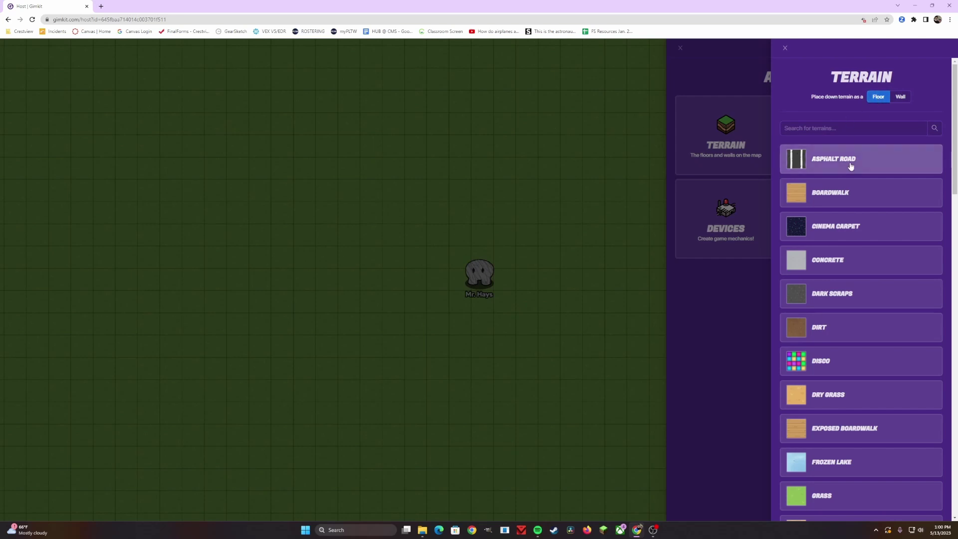
click(843, 194)
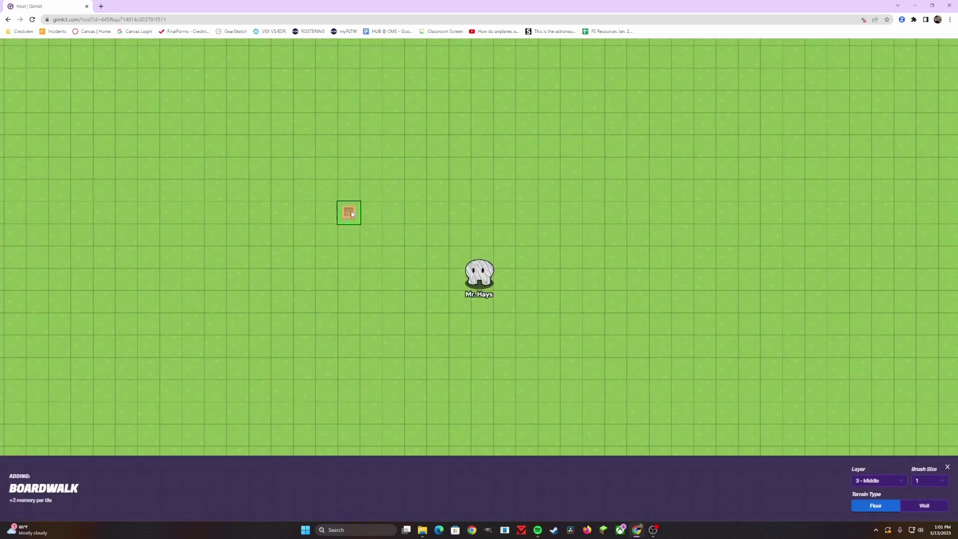
Paint a tall rectangle of Boardwalk floor tiles, row by row, above-left of the avatar
mouse_move(351, 215)
mouse_down()
mouse_move(392, 212)
mouse_move(349, 233)
mouse_move(416, 234)
mouse_up()
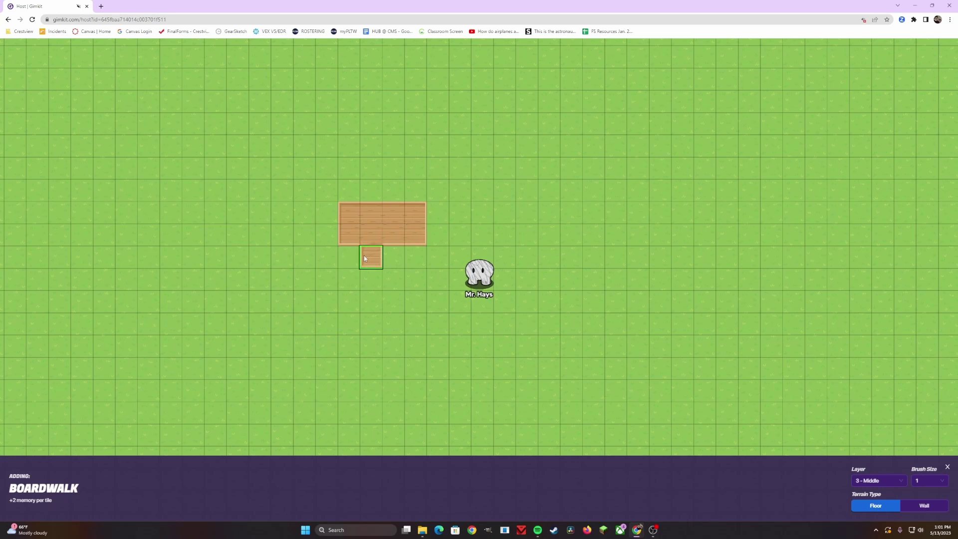
drag(364, 258, 414, 256)
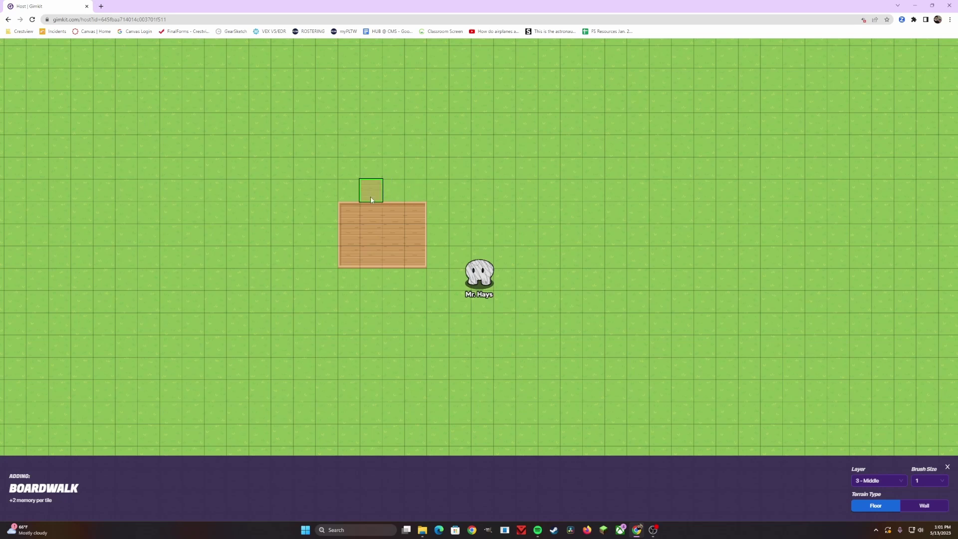
click(351, 195)
mouse_move(351, 194)
mouse_down()
mouse_move(388, 194)
mouse_move(414, 169)
mouse_move(371, 147)
mouse_move(406, 148)
mouse_move(429, 125)
mouse_move(365, 115)
mouse_move(416, 109)
mouse_move(438, 249)
mouse_up()
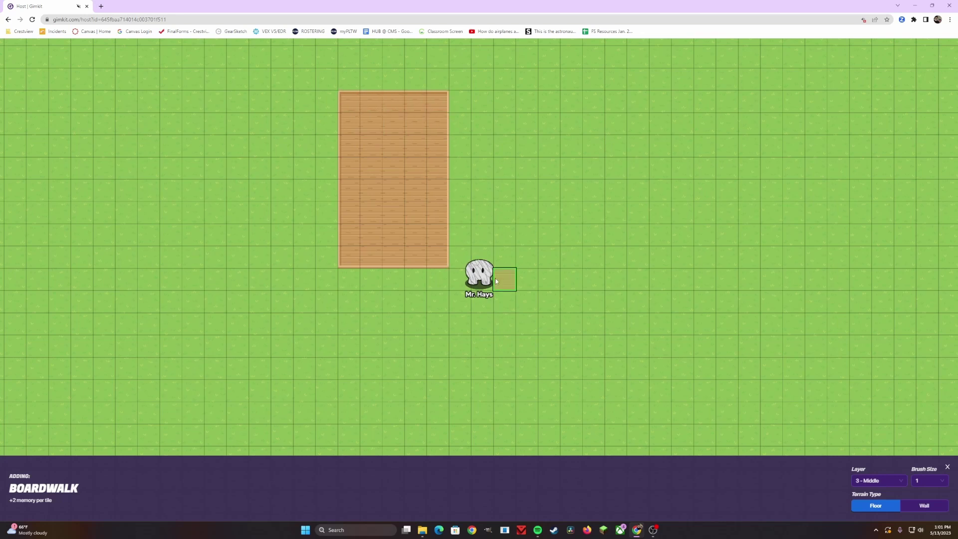
With brush size 4, paint a large rounded boardwalk area around the avatar, then stop placing terrain
click(929, 484)
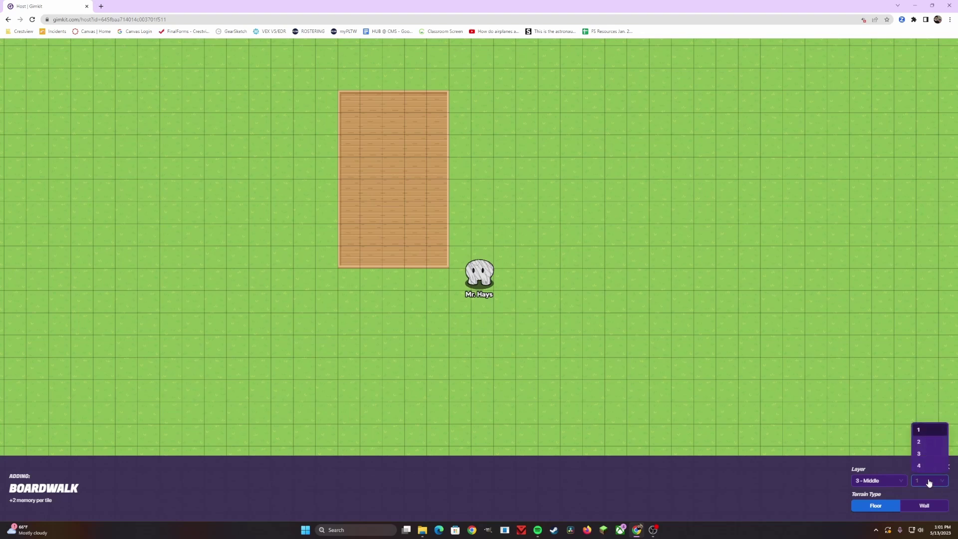
click(930, 445)
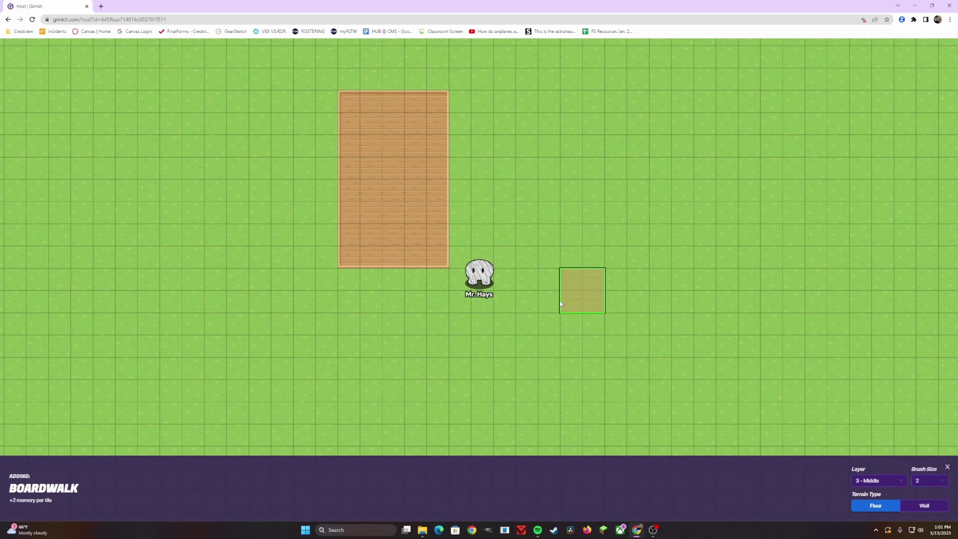
click(926, 484)
click(920, 454)
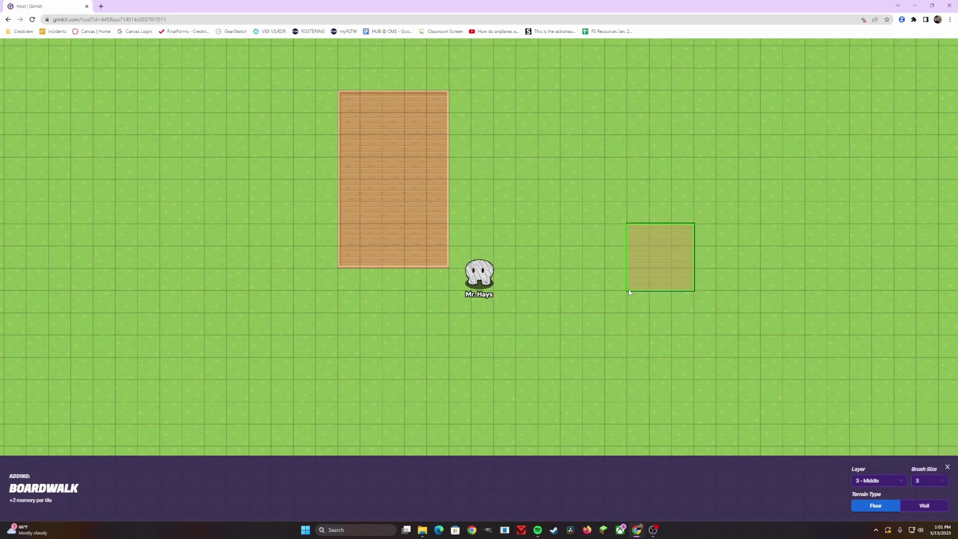
click(932, 487)
click(927, 466)
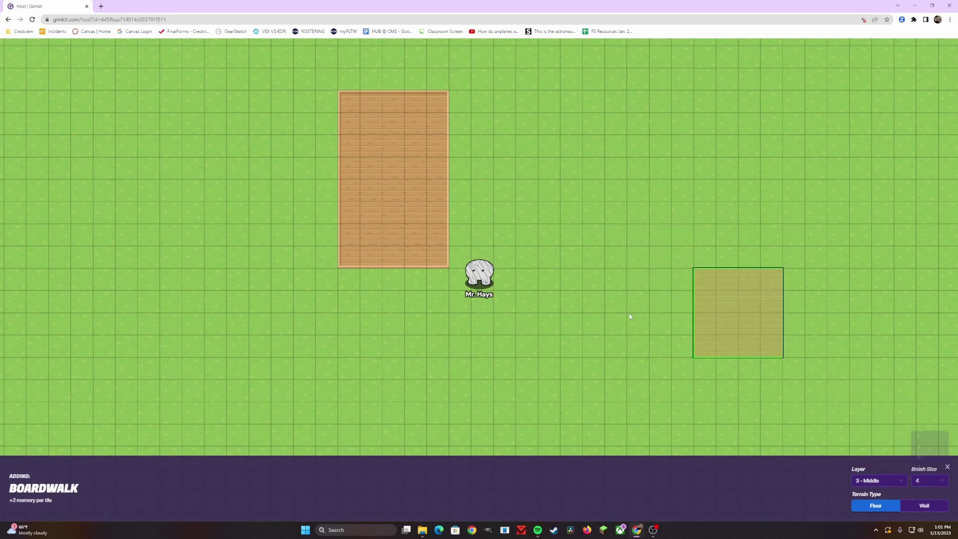
mouse_move(454, 253)
mouse_down()
mouse_move(592, 255)
mouse_move(429, 151)
mouse_move(443, 135)
mouse_move(244, 263)
mouse_move(190, 315)
mouse_move(466, 394)
mouse_move(317, 347)
mouse_move(522, 343)
mouse_move(452, 447)
mouse_move(316, 424)
mouse_up()
key(Escape)
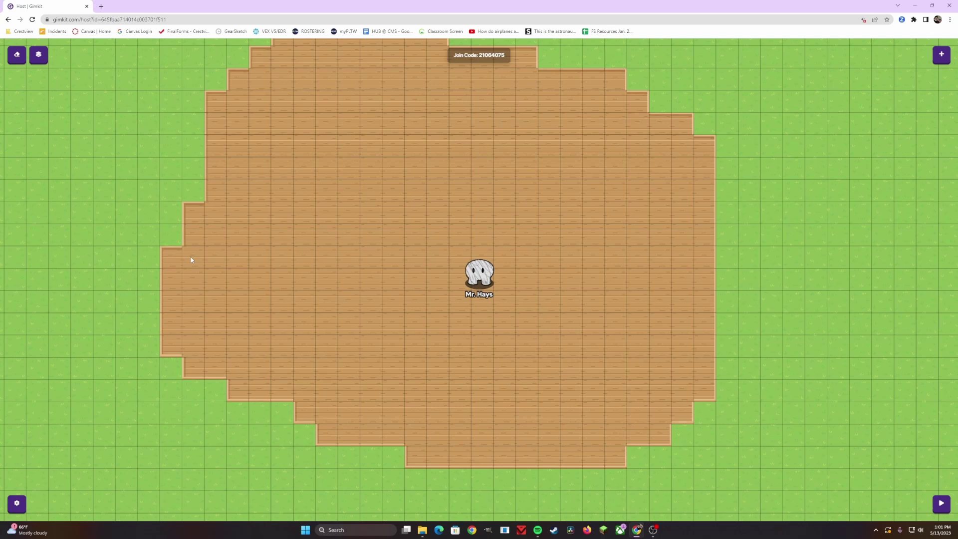
Open the Eraser on Terrain mode, Top Layer, with eraser size 1
click(17, 56)
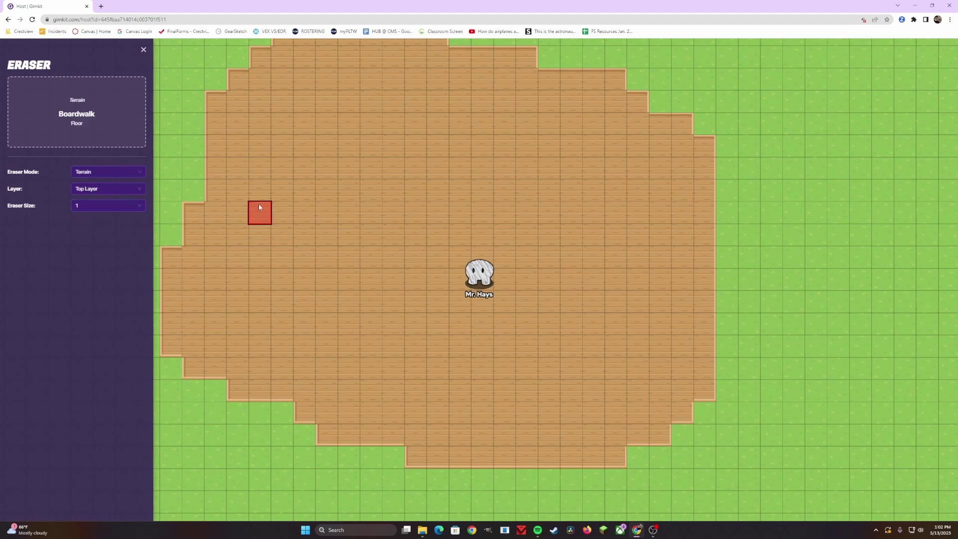
click(98, 208)
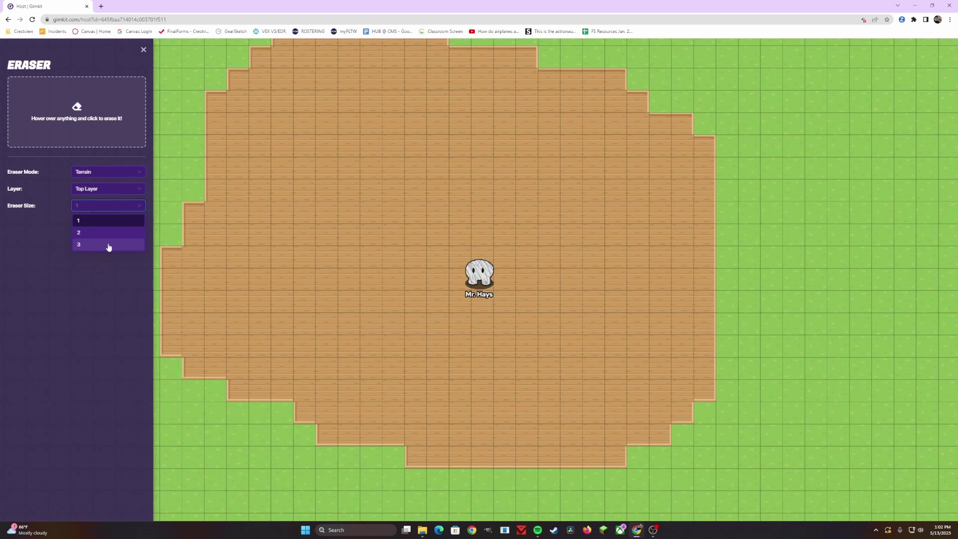
click(103, 223)
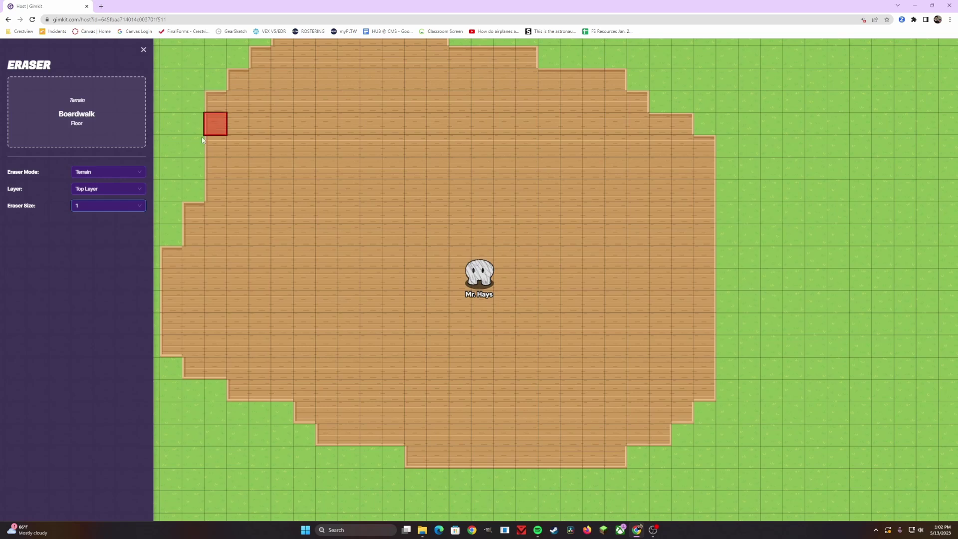
With eraser size 3, erase boardwalk along the left and lower-left edges back to grass
click(83, 208)
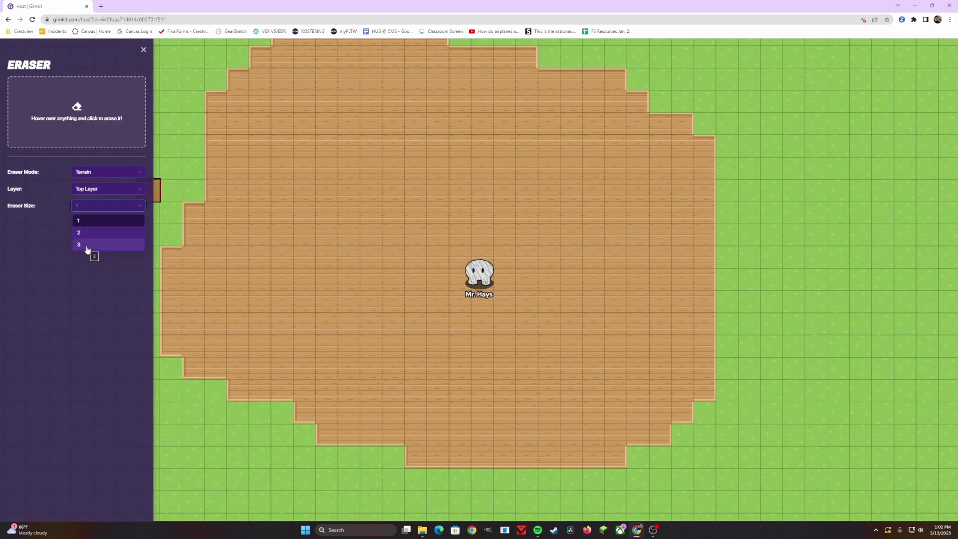
click(87, 246)
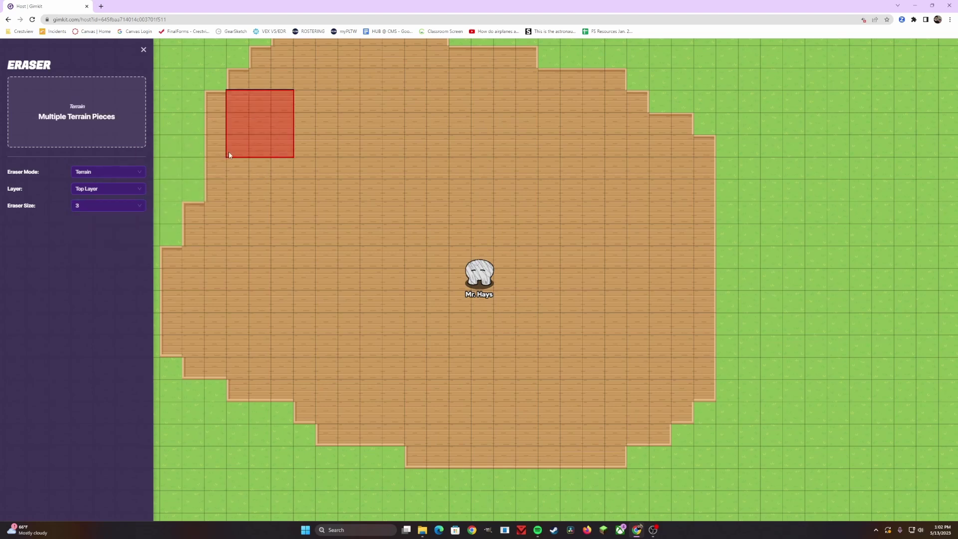
mouse_move(212, 155)
mouse_down()
mouse_move(215, 216)
mouse_move(167, 283)
mouse_move(167, 327)
mouse_move(190, 351)
mouse_move(277, 303)
mouse_up()
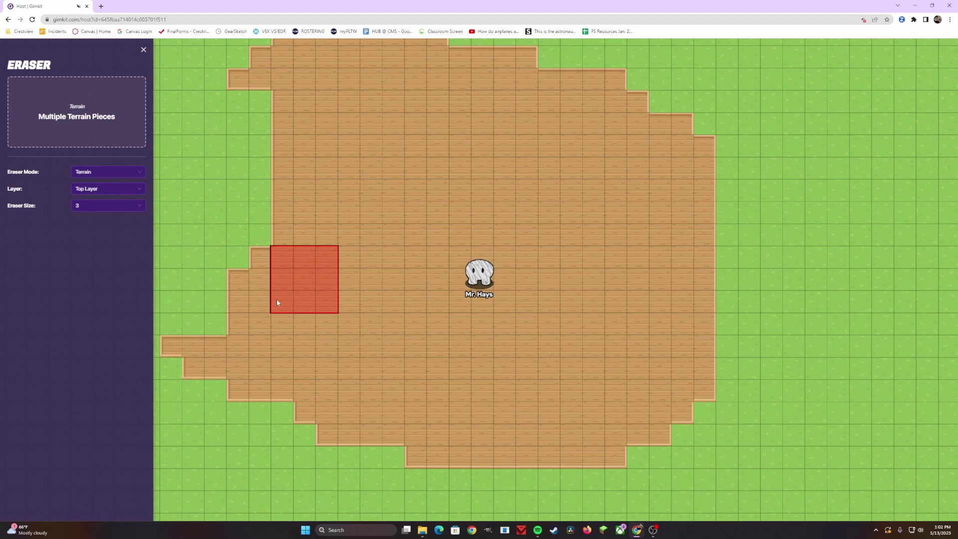
click(244, 291)
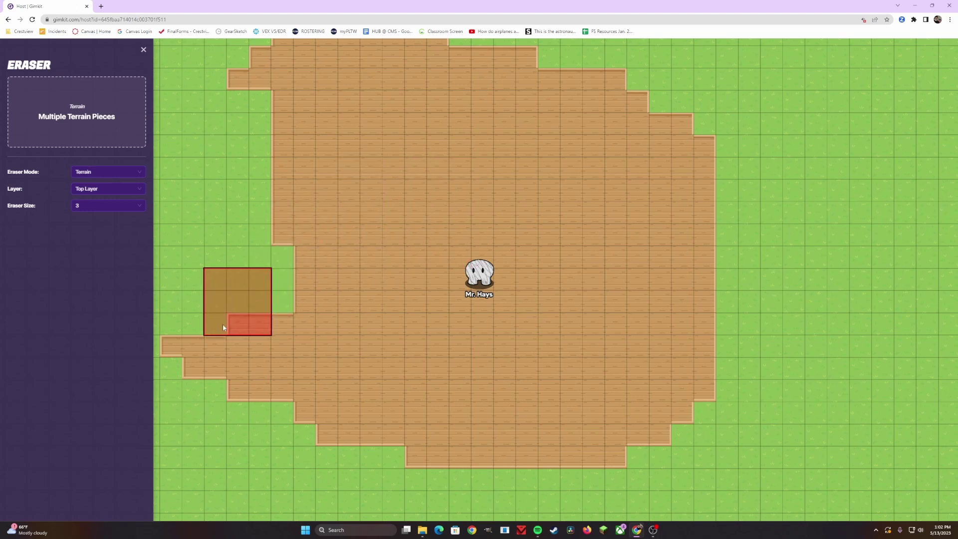
click(182, 364)
mouse_move(234, 370)
mouse_down()
mouse_move(242, 385)
mouse_move(283, 391)
mouse_move(349, 438)
mouse_move(327, 436)
mouse_up()
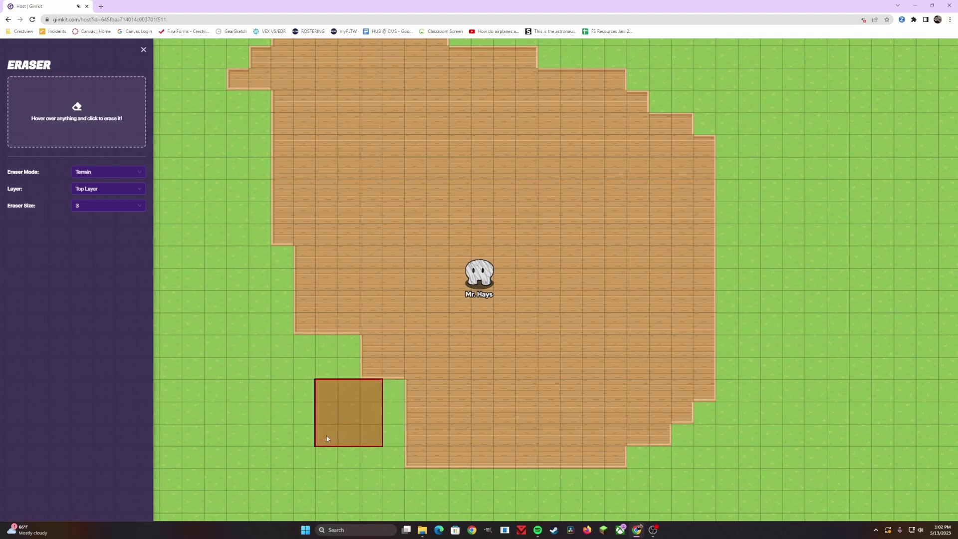
Leave the eraser and place an Arcade Machine (On) prop on the boardwalk
key(Escape)
click(942, 54)
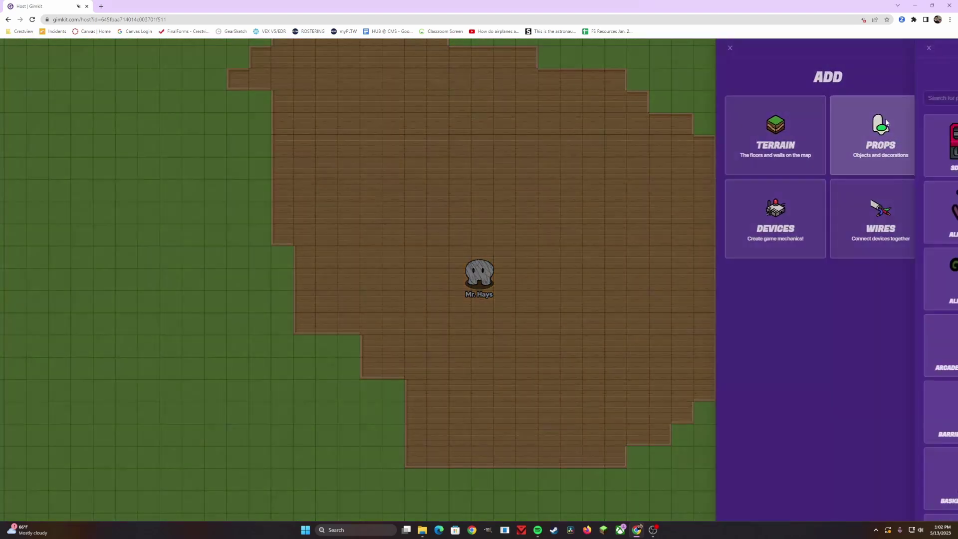
click(870, 130)
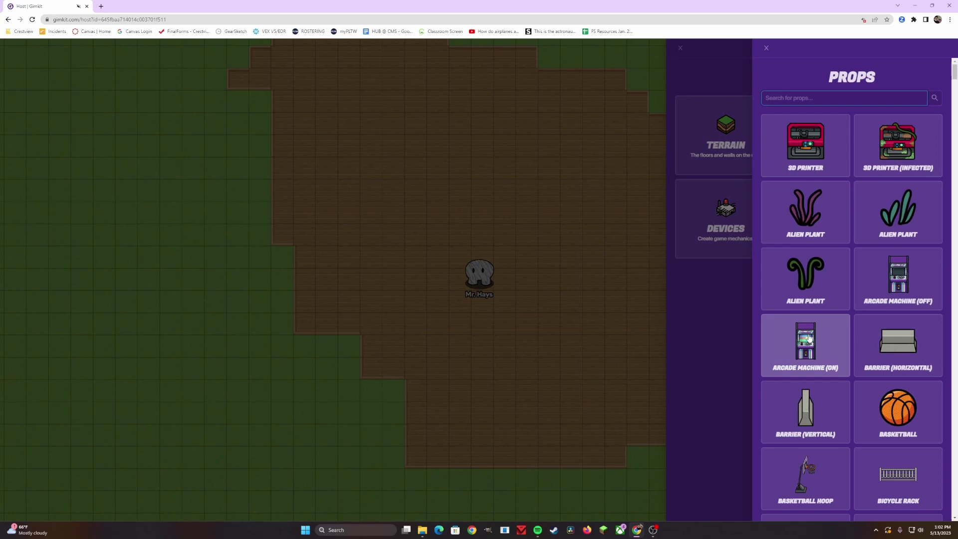
click(809, 356)
click(410, 149)
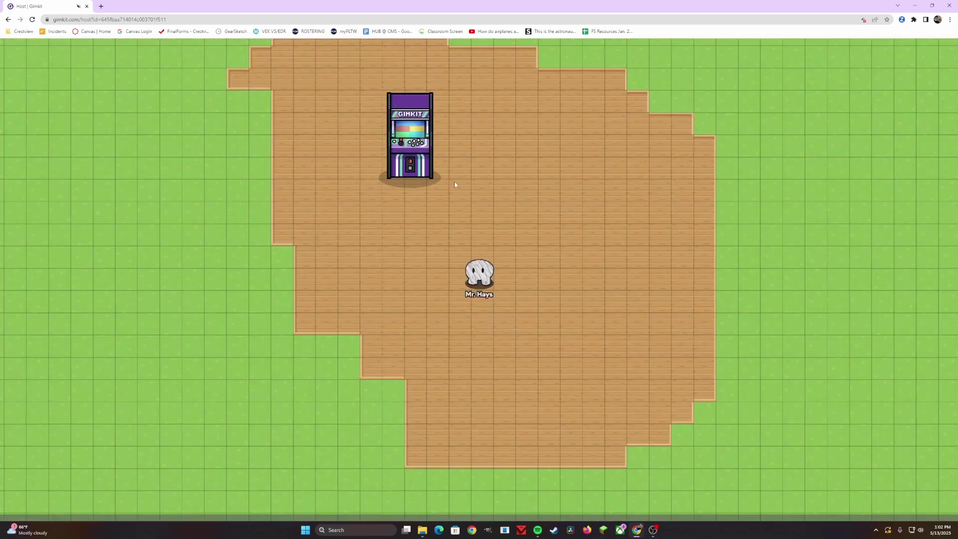
Place a Basketball prop, then a 3D Printer beside the arcade machine
click(942, 55)
click(896, 406)
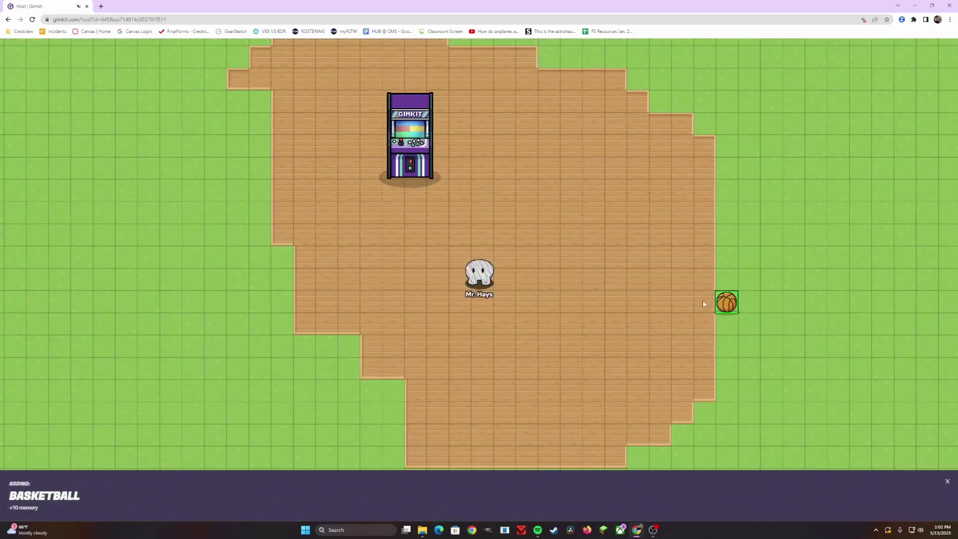
click(593, 191)
click(942, 55)
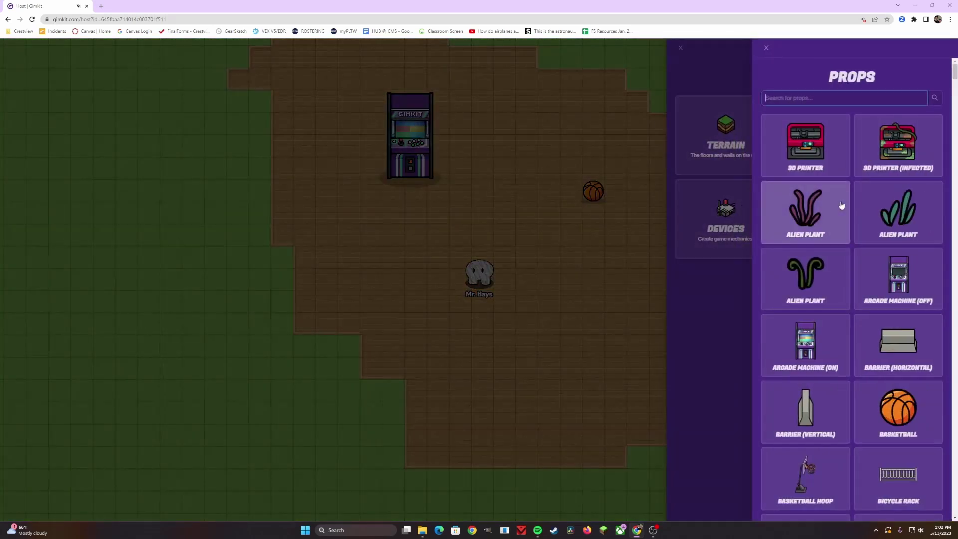
click(819, 145)
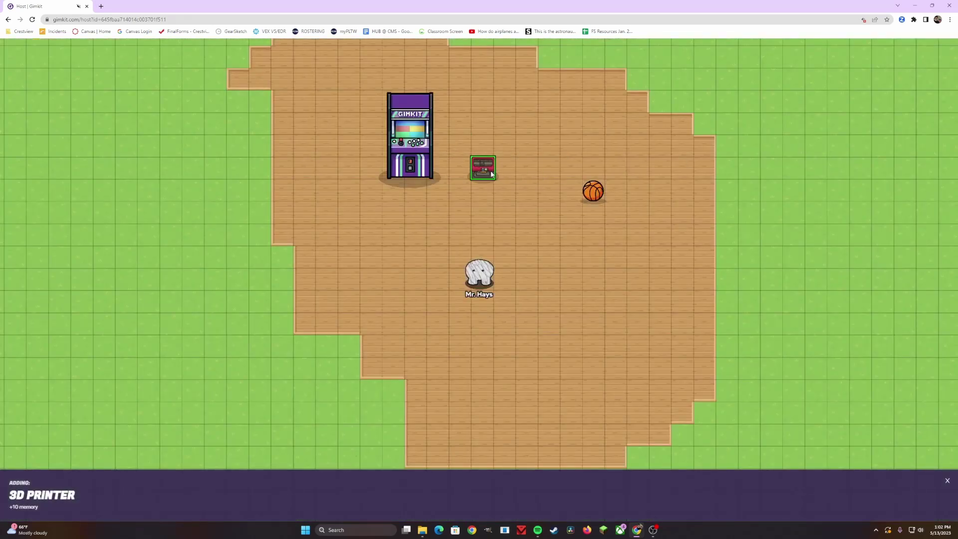
click(483, 168)
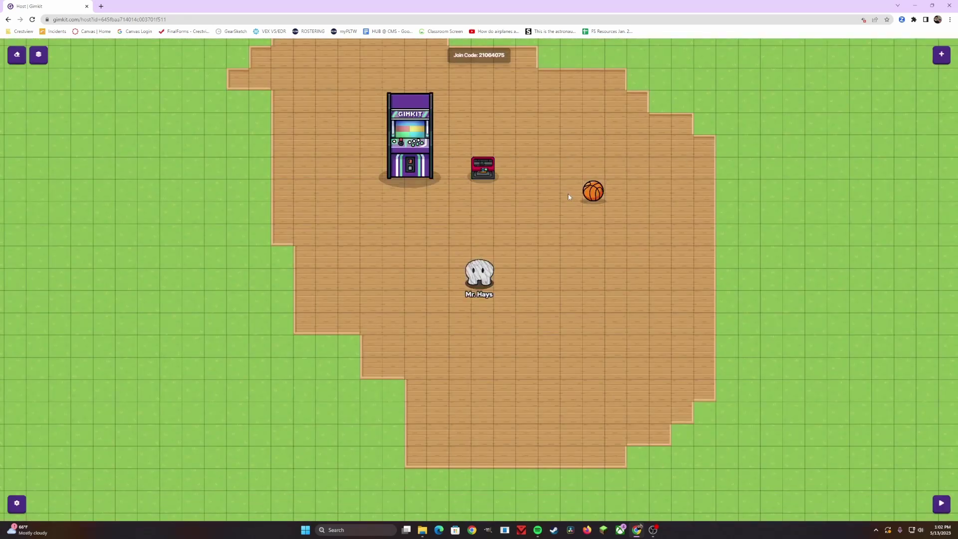
mouse_move(415, 152)
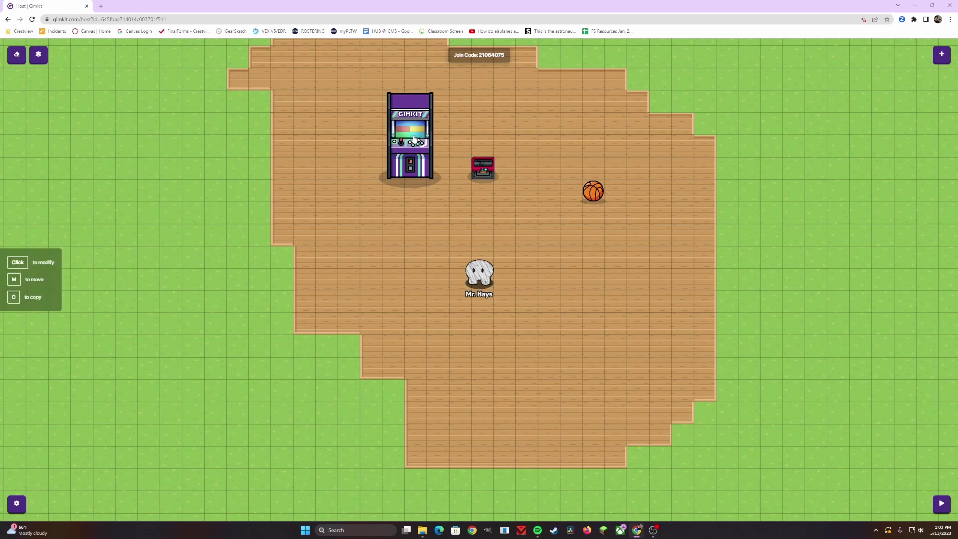
Copy the arcade machine with C and place the copies right beside the original
key(c)
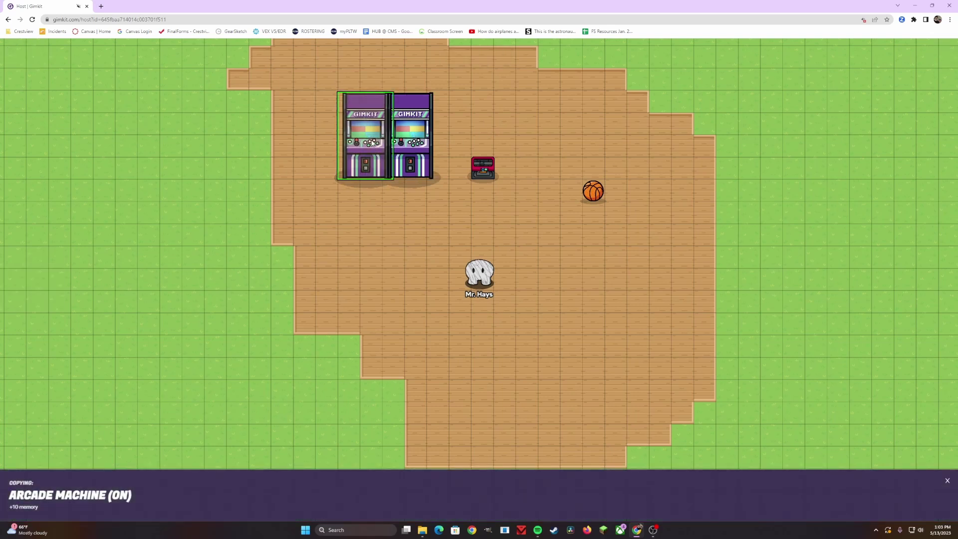
click(396, 145)
key(c)
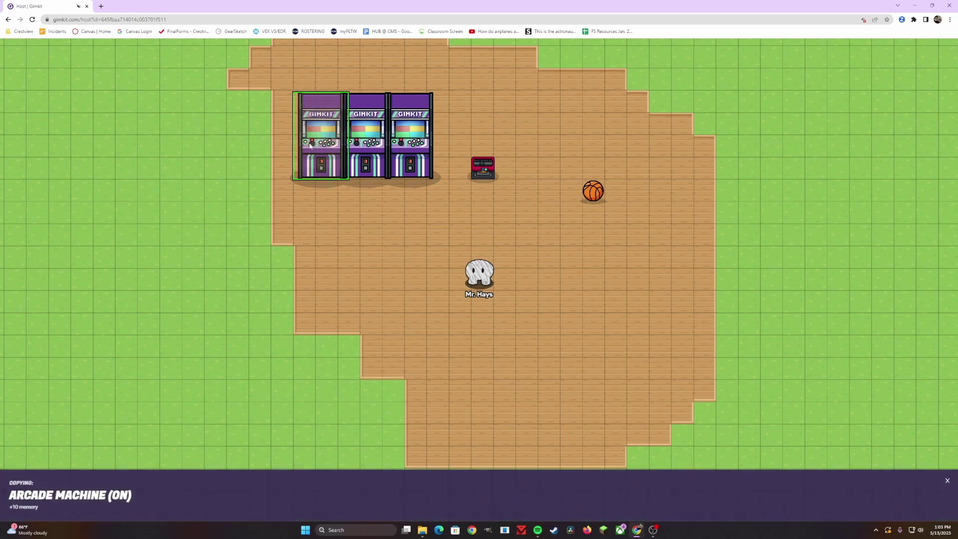
key(Escape)
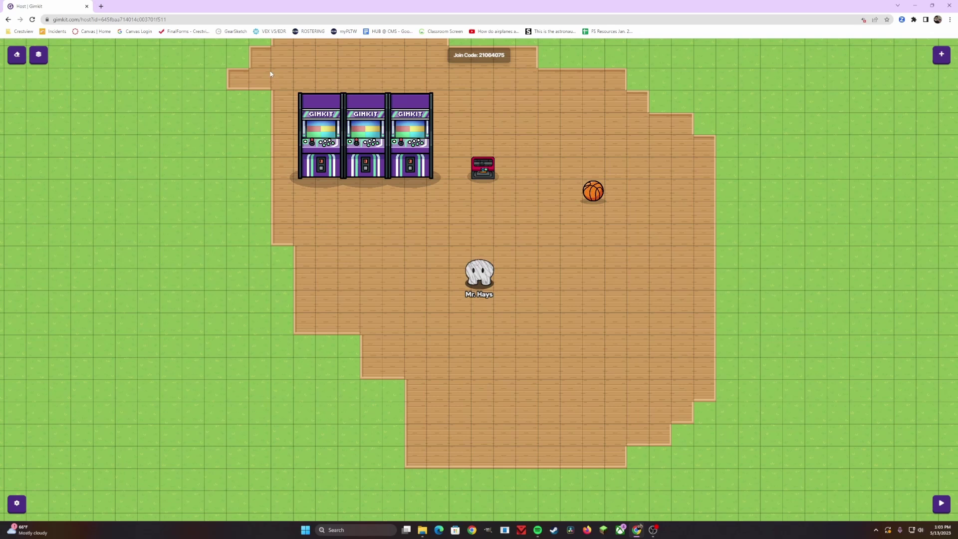
Select the arcade machines, printer and basketball, and place a copy of the group lower down
drag(235, 63, 671, 246)
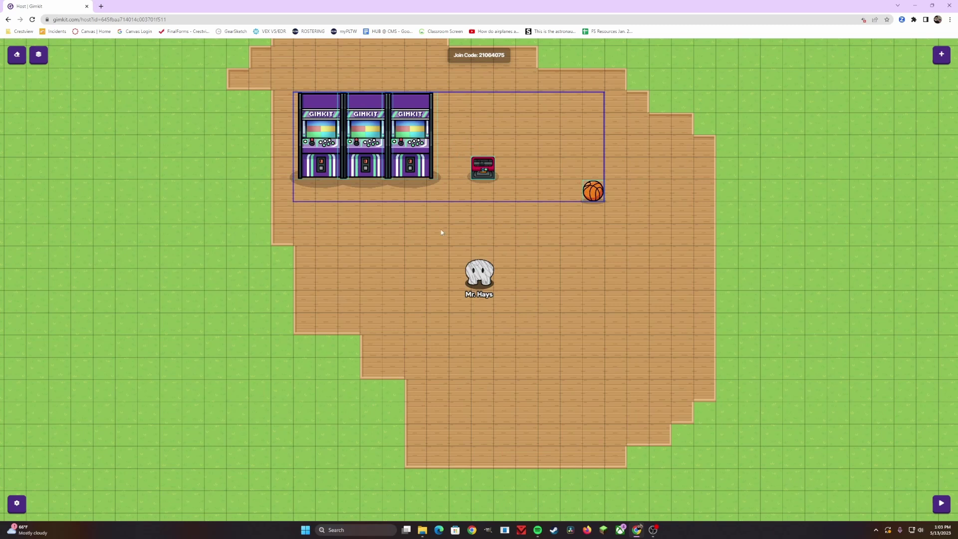
click(381, 166)
key(c)
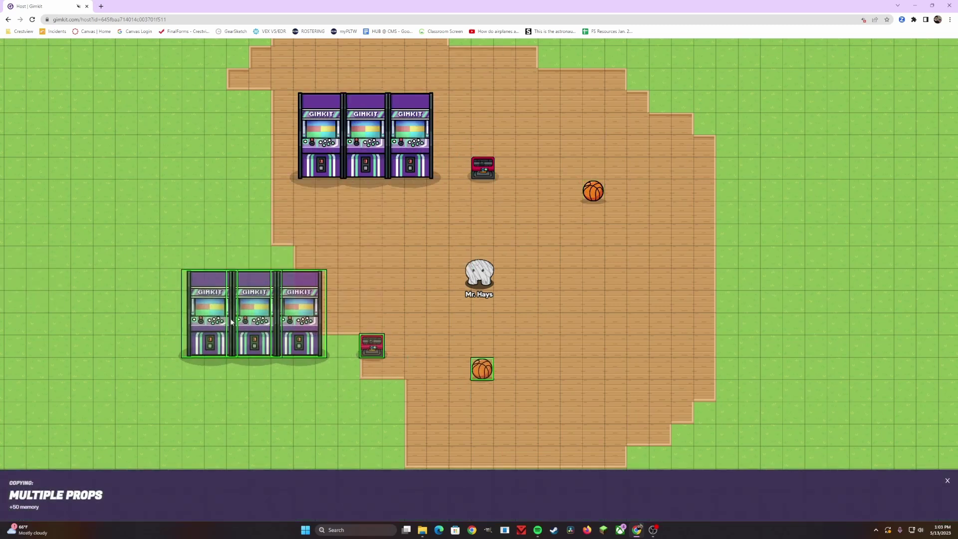
click(331, 348)
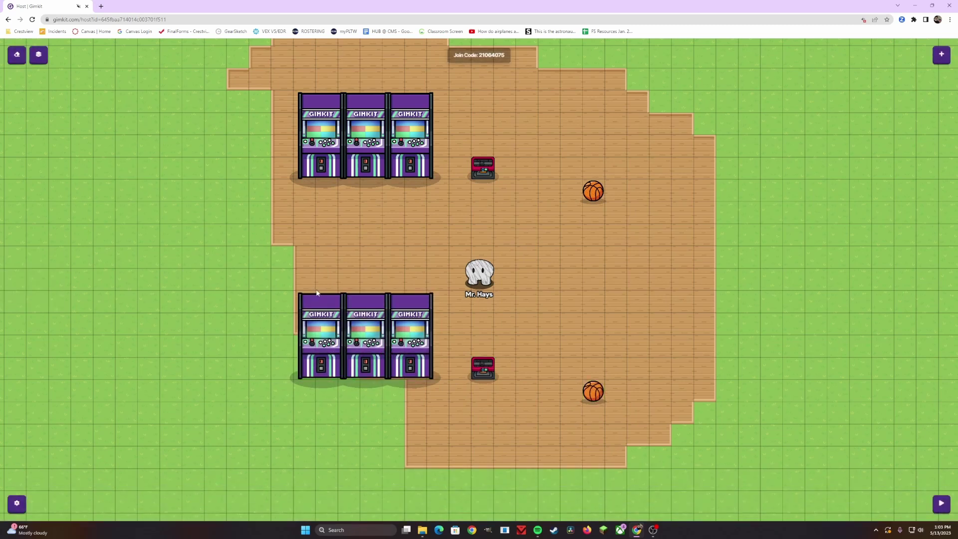
Duplicate the top three arcade machines twice with Ctrl+D to extend the row leftward
drag(287, 81, 448, 205)
key(ctrl+d)
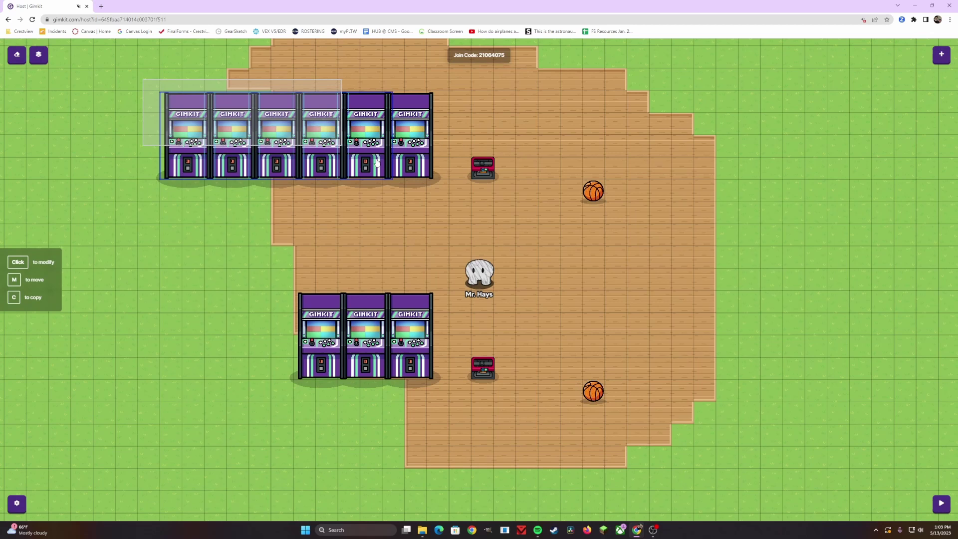
key(ctrl+d)
key(Left)
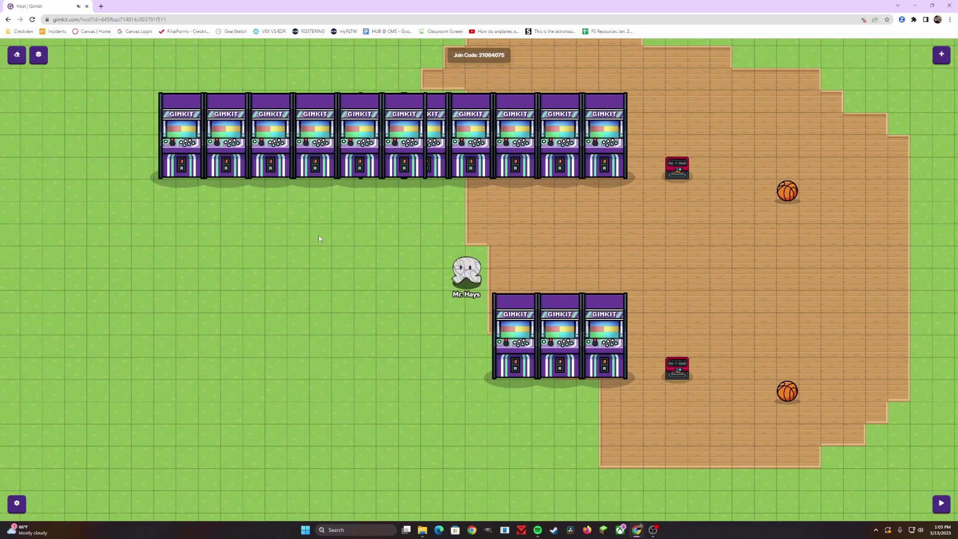
key(Up)
key(Right)
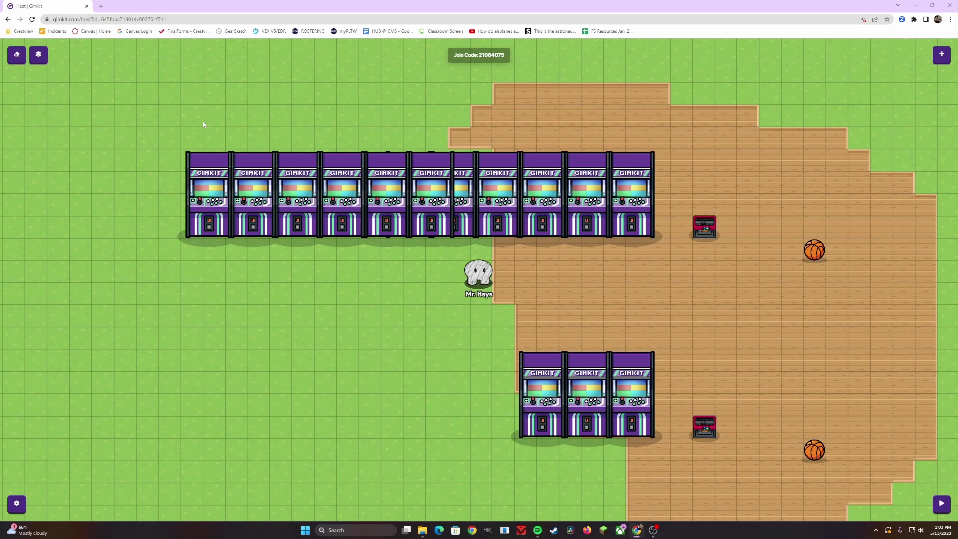
Select the long top arcade row and move it up-left onto the grass with M
drag(193, 121, 648, 272)
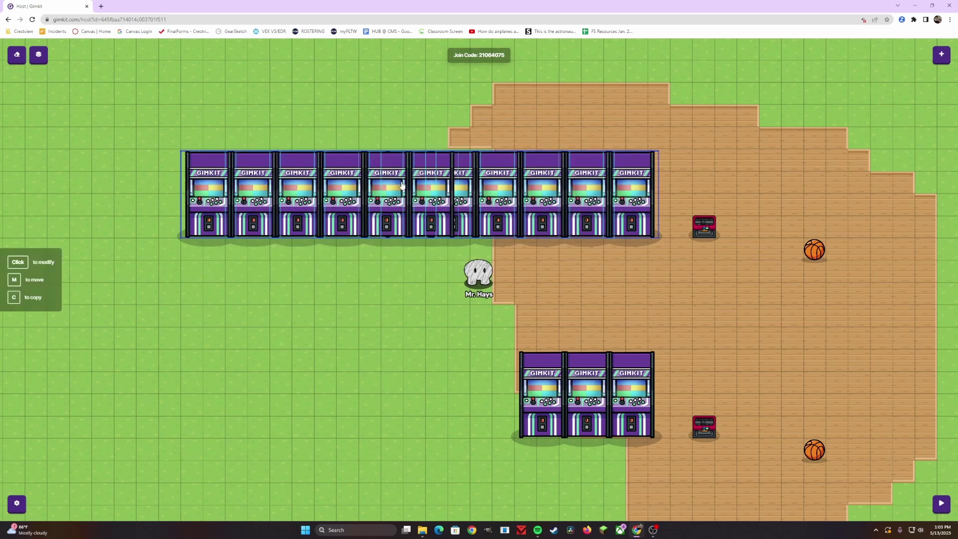
key(m)
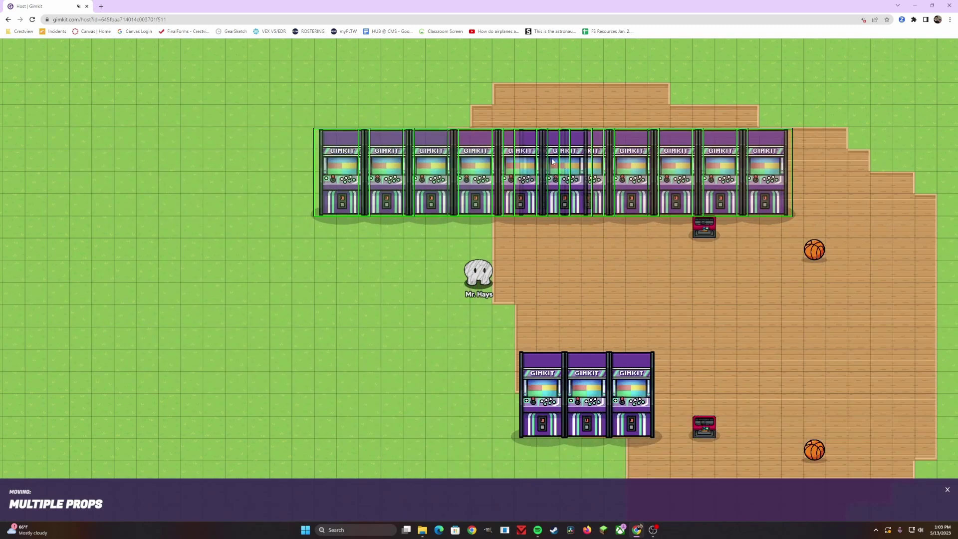
click(318, 175)
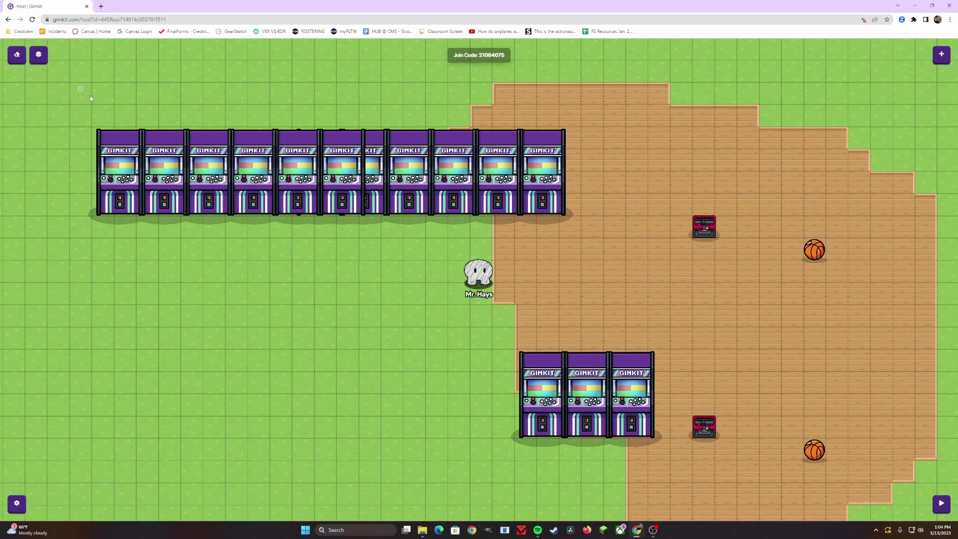
Select every arcade machine, printer and basketball, delete them, and confirm Yes
drag(90, 98, 865, 482)
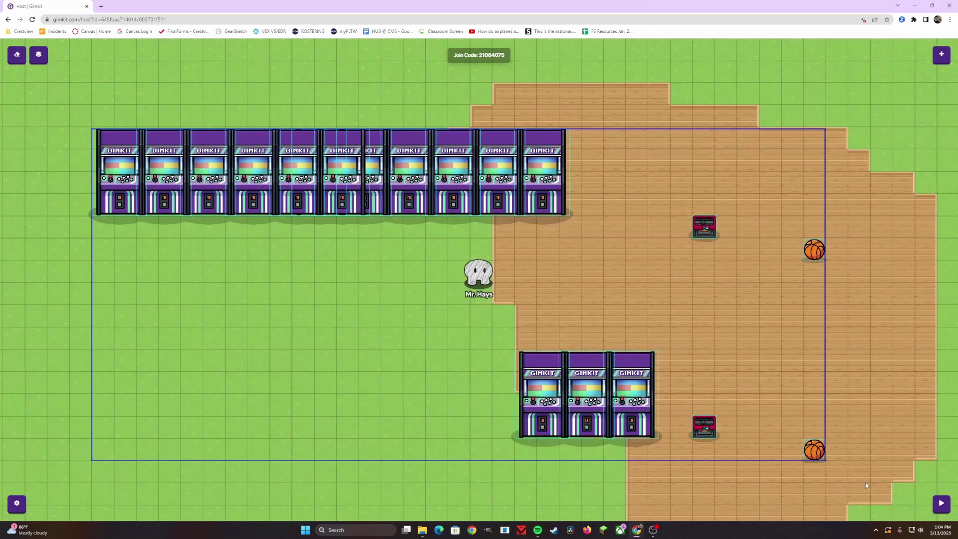
key(Delete)
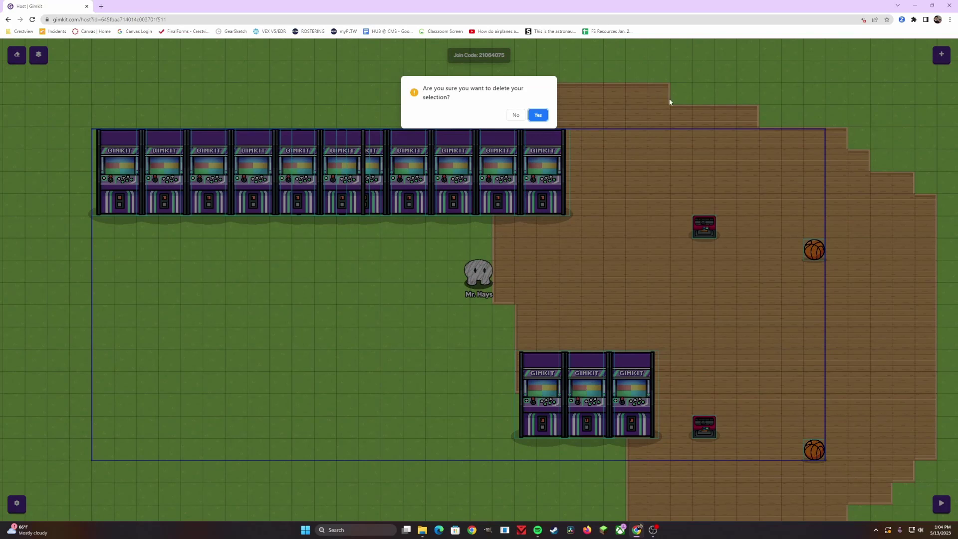
click(538, 115)
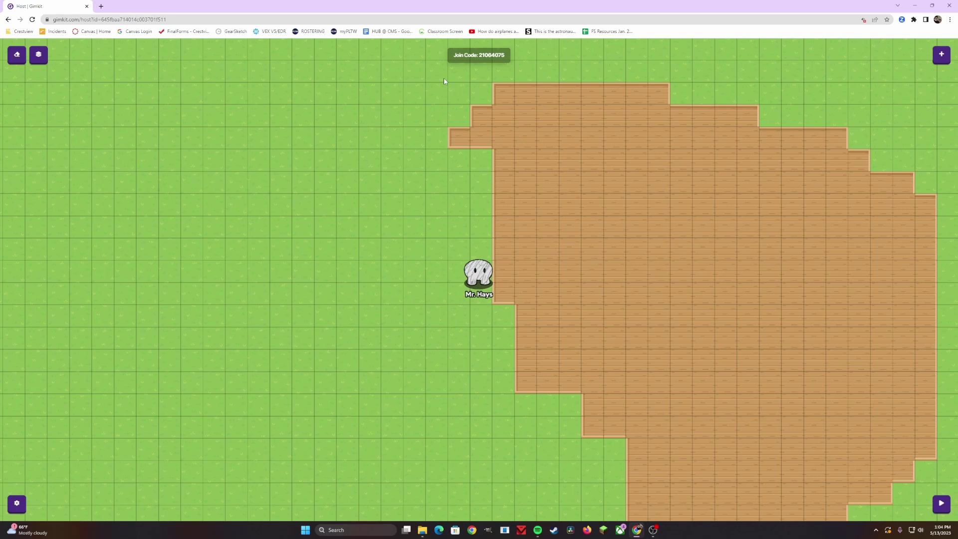
Walk the host onto the grass left of the boardwalk and put a Spawn Pad there
key(Left)
key(Right)
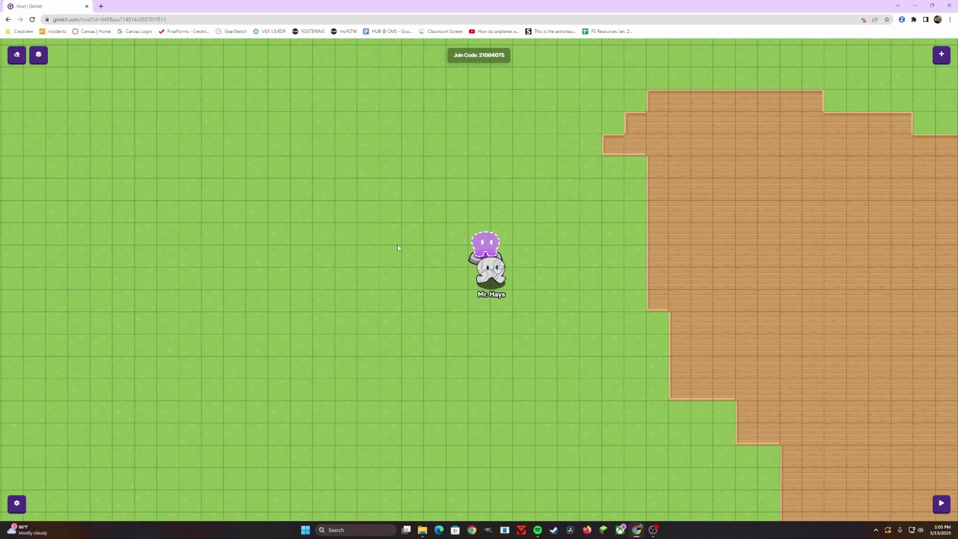
key(Right)
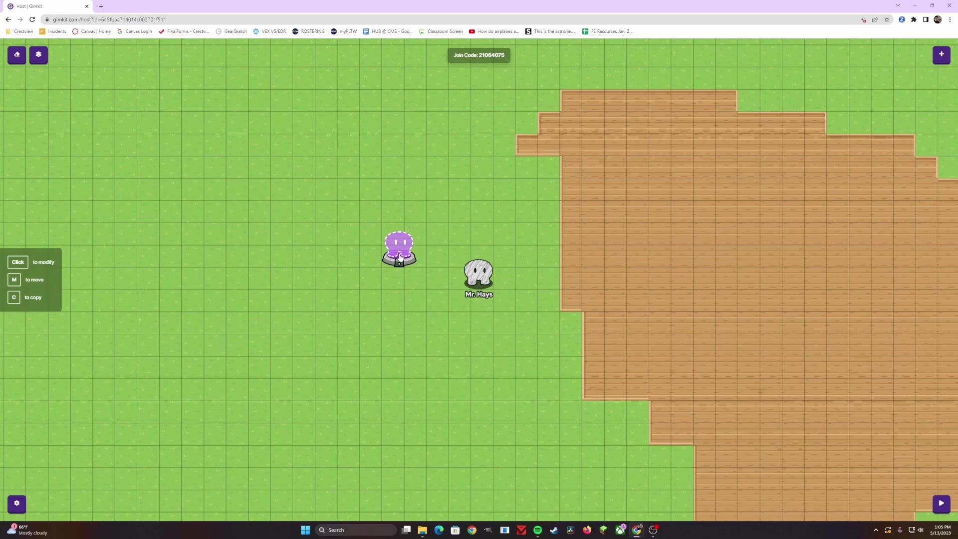
Set the spawn pad to Visible In-Game Yes, Allowed Team 1, and player type Everybody
click(400, 256)
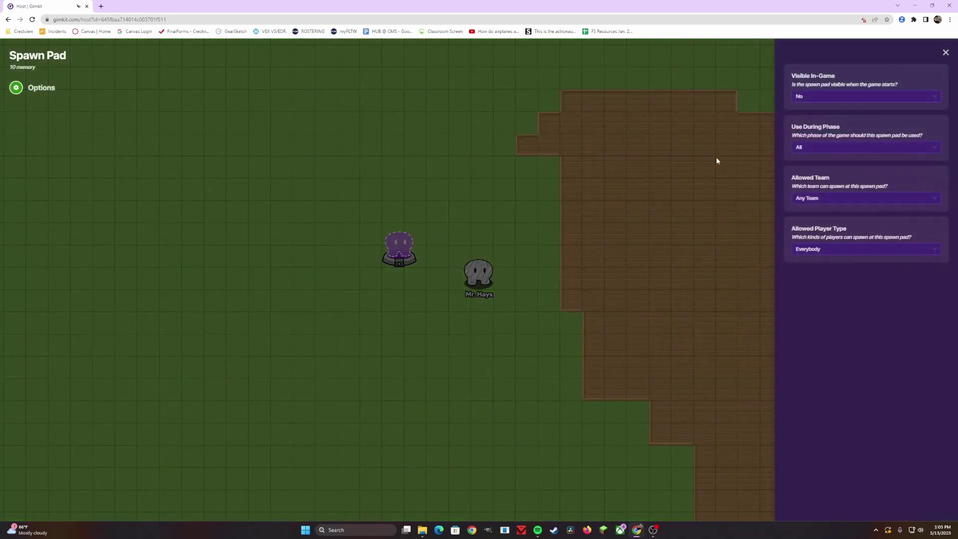
click(846, 97)
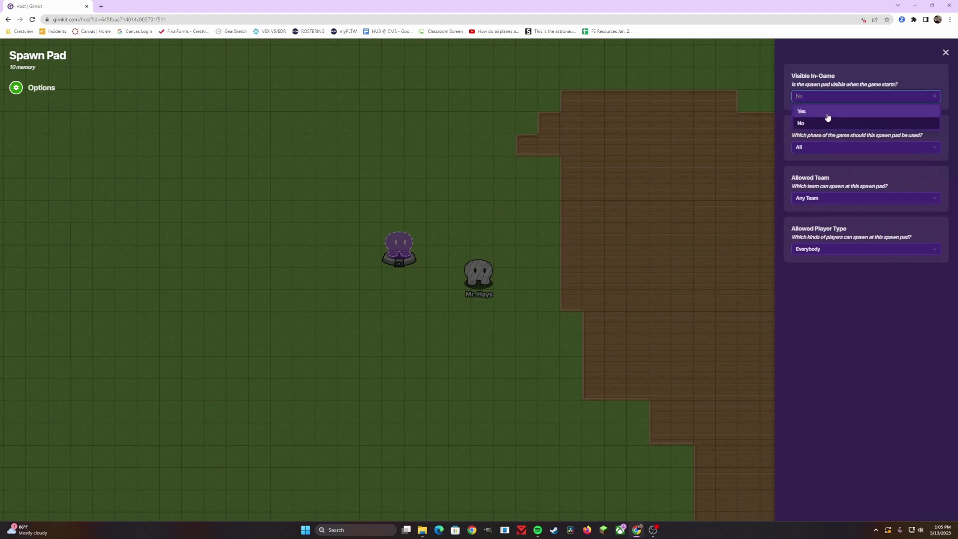
click(824, 110)
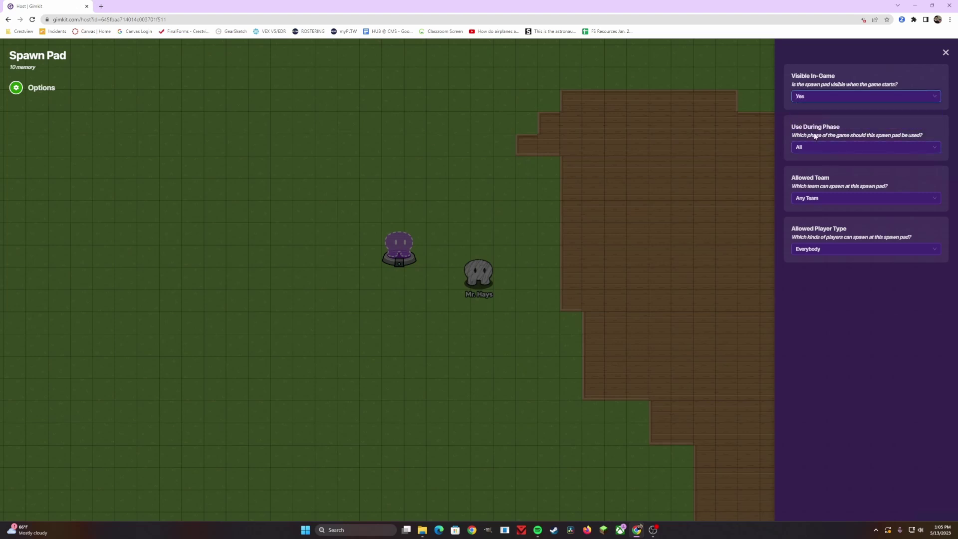
click(833, 199)
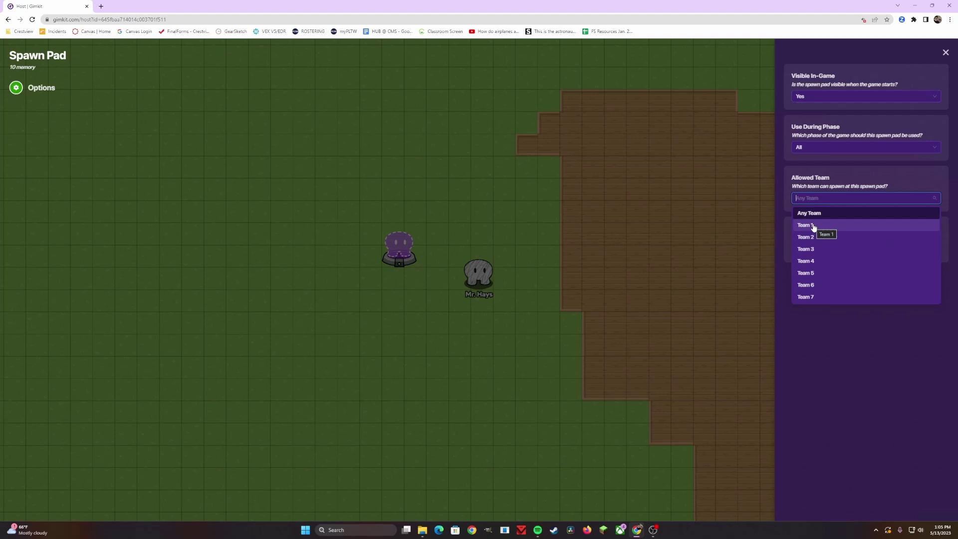
click(814, 227)
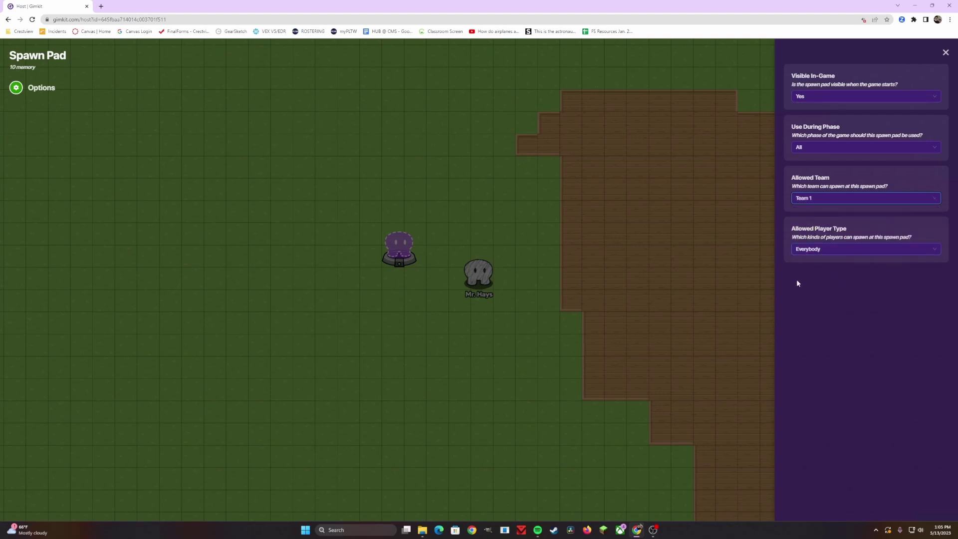
click(838, 248)
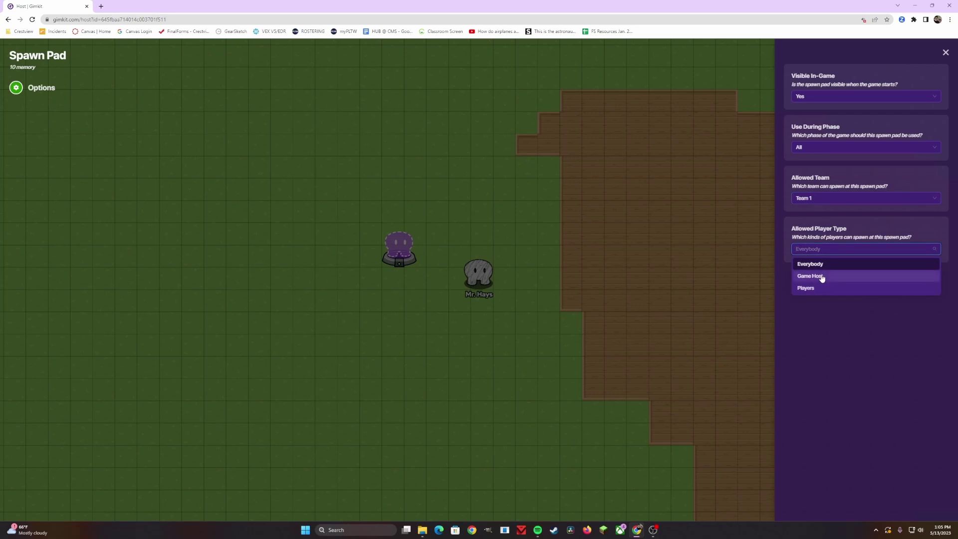
click(819, 320)
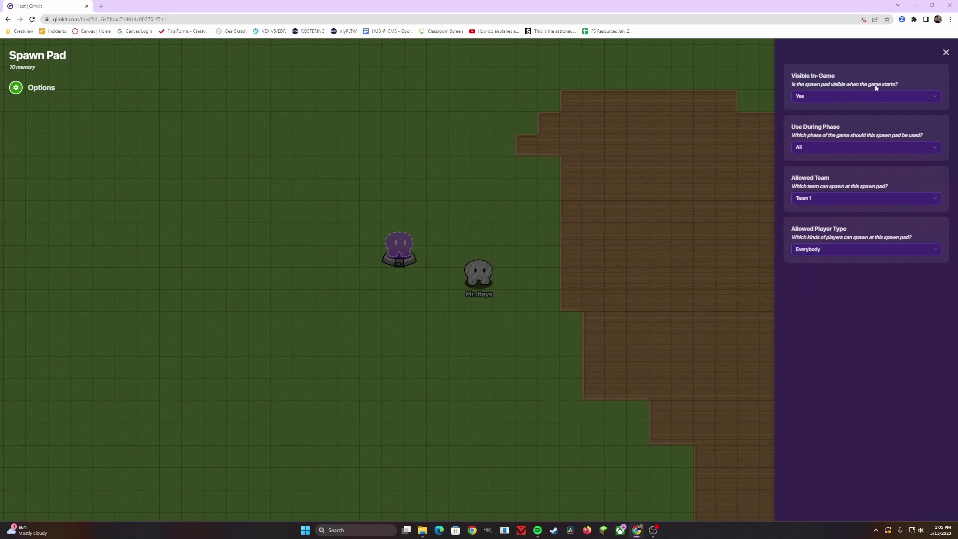
click(727, 138)
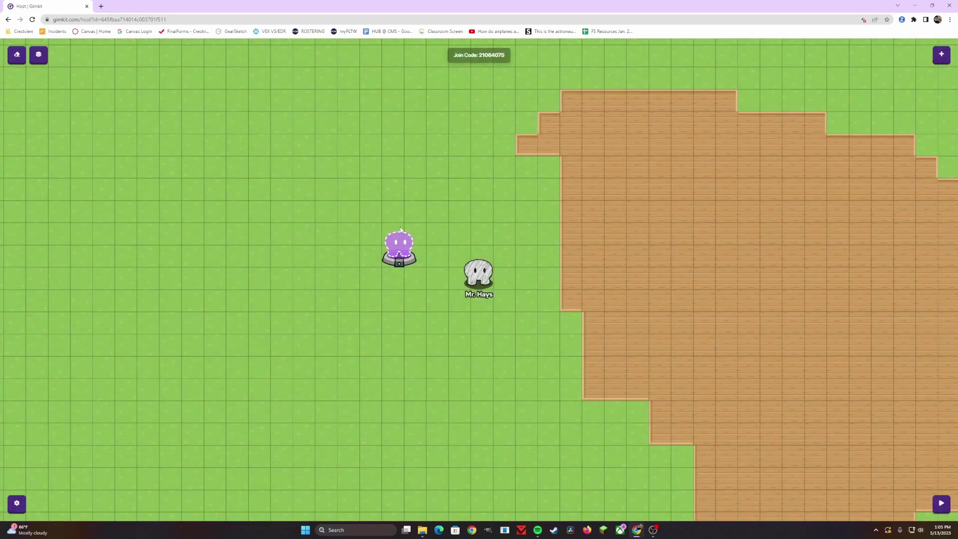
Copy the spawn pad onto the grass to its left and confirm it is visible, Team 1
key(c)
click(310, 248)
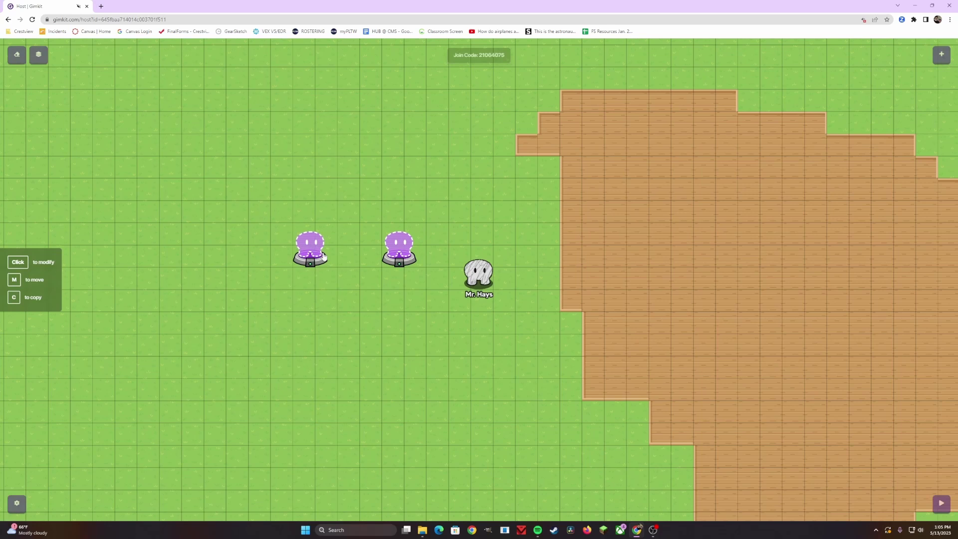
click(312, 248)
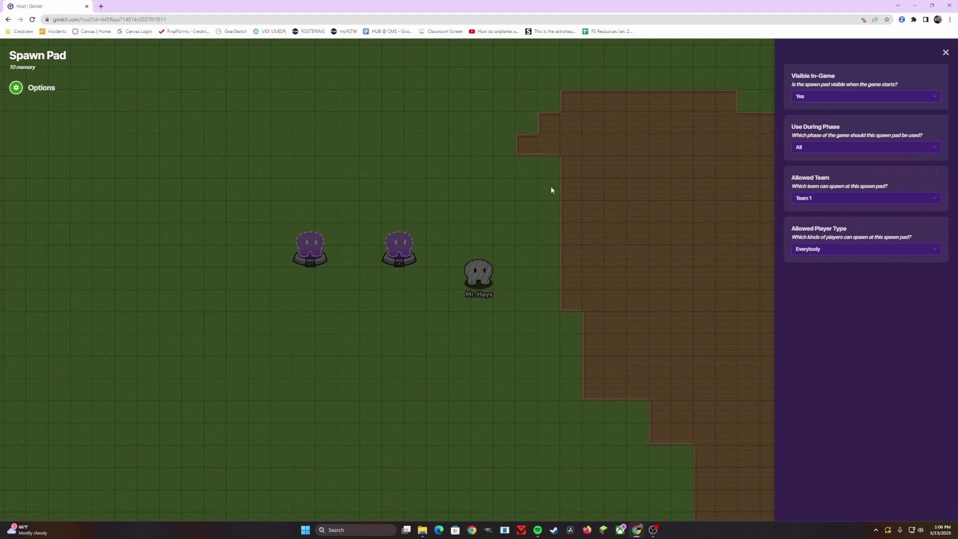
click(727, 299)
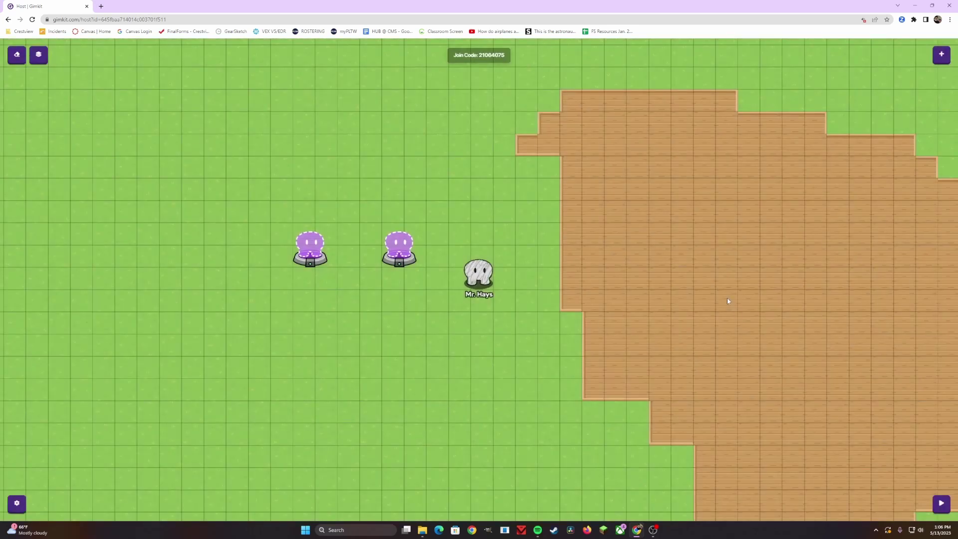